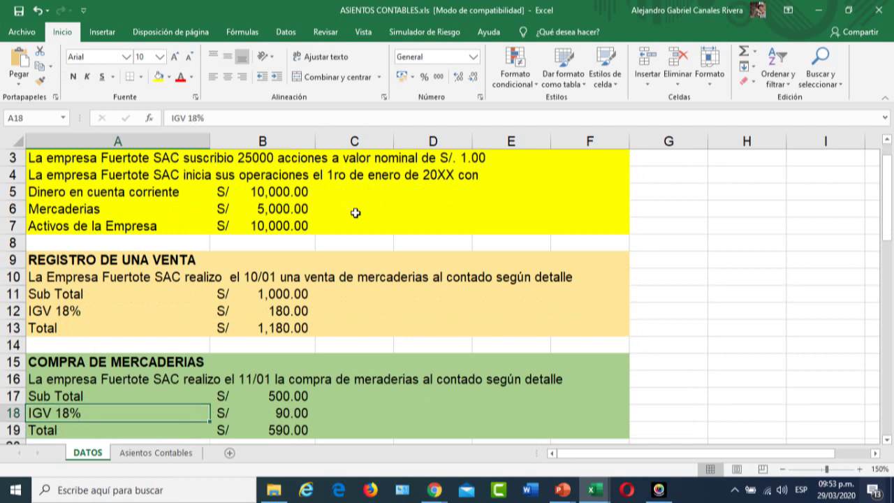
- Examine the transaction data on the DATOS sheet from the merchandise purchase down to the vehicle purchase
{"action": "key", "text": "Down"}
{"action": "key", "text": "Down"}
{"action": "key", "text": "Down"}
{"action": "key", "text": "Down"}
{"action": "key", "text": "Down"}
{"action": "key", "text": "Down"}
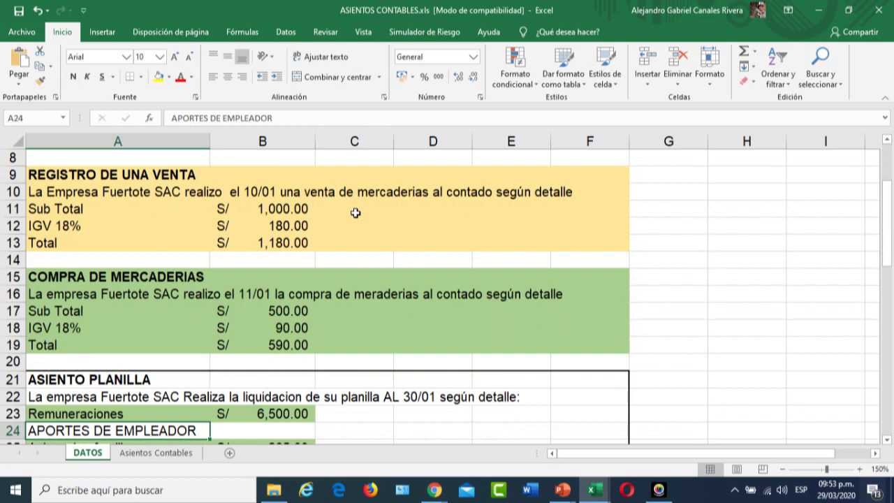
{"action": "key", "text": "Down"}
{"action": "key", "text": "Down"}
{"action": "key", "text": "Down"}
{"action": "key", "text": "Down"}
{"action": "key", "text": "Down"}
{"action": "key", "text": "Down"}
{"action": "key", "text": "Down"}
{"action": "key", "text": "Down"}
{"action": "key", "text": "Down"}
{"action": "key", "text": "Down"}
{"action": "key", "text": "Down"}
{"action": "key", "text": "Down"}
{"action": "key", "text": "Down"}
{"action": "key", "text": "Down"}
{"action": "key", "text": "Down"}
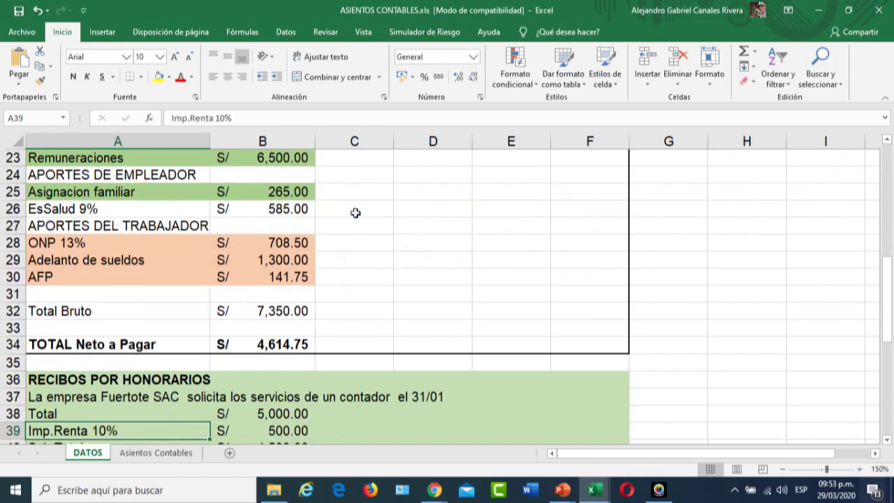
{"action": "key", "text": "Down"}
{"action": "key", "text": "Down"}
{"action": "key", "text": "Down"}
{"action": "key", "text": "Down"}
{"action": "key", "text": "Down"}
{"action": "key", "text": "Down"}
{"action": "key", "text": "Down"}
{"action": "key", "text": "Down"}
{"action": "key", "text": "Down"}
{"action": "key", "text": "Down"}
{"action": "key", "text": "Down"}
{"action": "key", "text": "Down"}
{"action": "key", "text": "Down"}
{"action": "key", "text": "Down"}
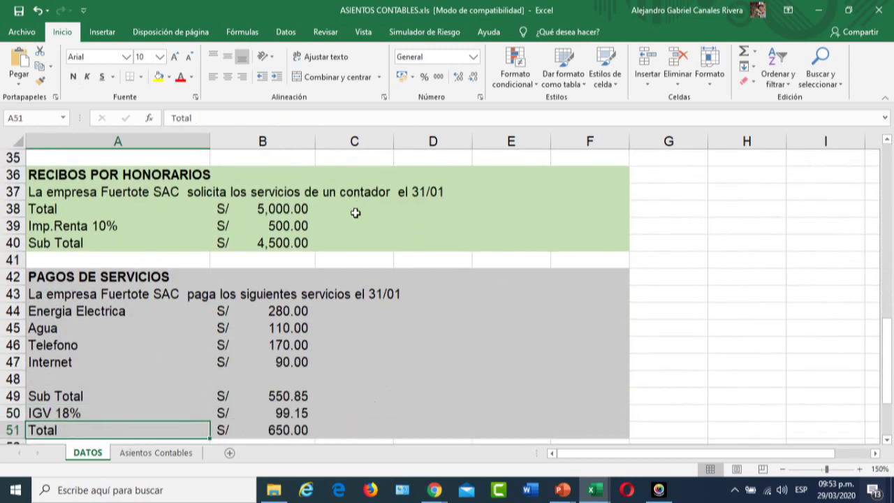
{"action": "key", "text": "Down"}
{"action": "key", "text": "Down"}
{"action": "key", "text": "Down"}
{"action": "key", "text": "Down"}
{"action": "key", "text": "Down"}
{"action": "key", "text": "Down"}
{"action": "key", "text": "Down"}
{"action": "key", "text": "Down"}
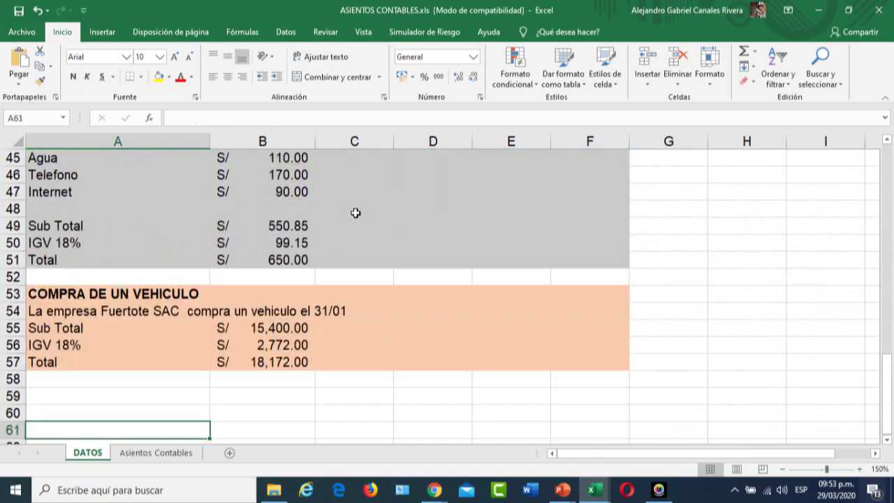
- Review the DATOS transactions back up to cell A1, above the opening entry data
{"action": "key", "text": "Up"}
{"action": "key", "text": "Up"}
{"action": "key", "text": "Up"}
{"action": "key", "text": "Up"}
{"action": "key", "text": "Up"}
{"action": "key", "text": "Up"}
{"action": "key", "text": "Up"}
{"action": "key", "text": "Up"}
{"action": "key", "text": "Up"}
{"action": "key", "text": "Up"}
{"action": "key", "text": "Up"}
{"action": "key", "text": "Up"}
{"action": "key", "text": "Up"}
{"action": "key", "text": "Up"}
{"action": "key", "text": "Up"}
{"action": "key", "text": "Up"}
{"action": "key", "text": "Up"}
{"action": "key", "text": "Up"}
{"action": "key", "text": "Up"}
{"action": "key", "text": "Up"}
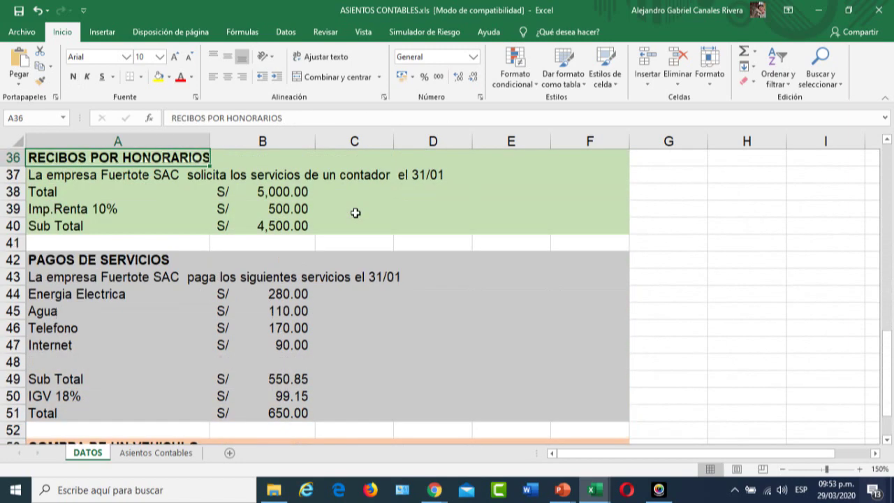
{"action": "key", "text": "Up"}
{"action": "key", "text": "Up"}
{"action": "key", "text": "Up"}
{"action": "key", "text": "Up"}
{"action": "key", "text": "Up"}
{"action": "key", "text": "Up"}
{"action": "key", "text": "Up"}
{"action": "key", "text": "Up"}
{"action": "key", "text": "Up"}
{"action": "key", "text": "Up"}
{"action": "key", "text": "Up"}
{"action": "key", "text": "Up"}
{"action": "key", "text": "Up"}
{"action": "key", "text": "Up"}
{"action": "key", "text": "Up"}
{"action": "key", "text": "Up"}
{"action": "key", "text": "Up"}
{"action": "key", "text": "Up"}
{"action": "key", "text": "Up"}
{"action": "key", "text": "Up"}
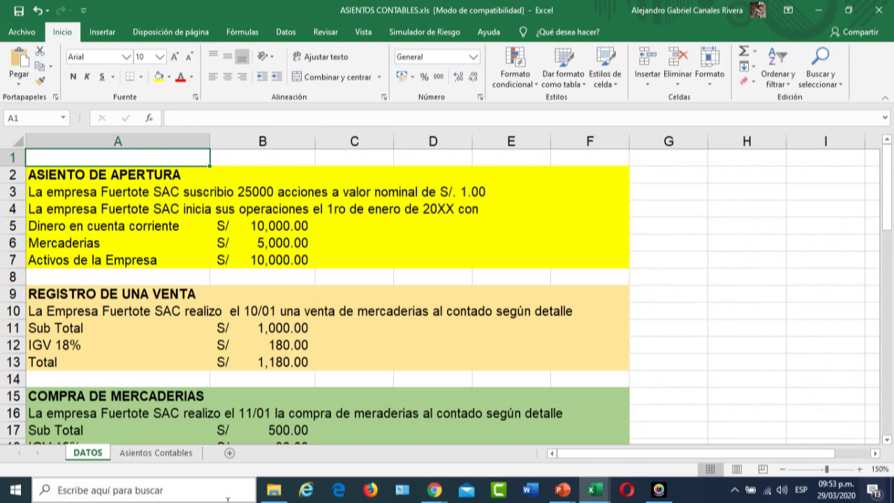
- Open the Asientos Contables sheet and examine the journal from its column headings down to the first sales entry
{"action": "left_click", "coordinate": [173, 455]}
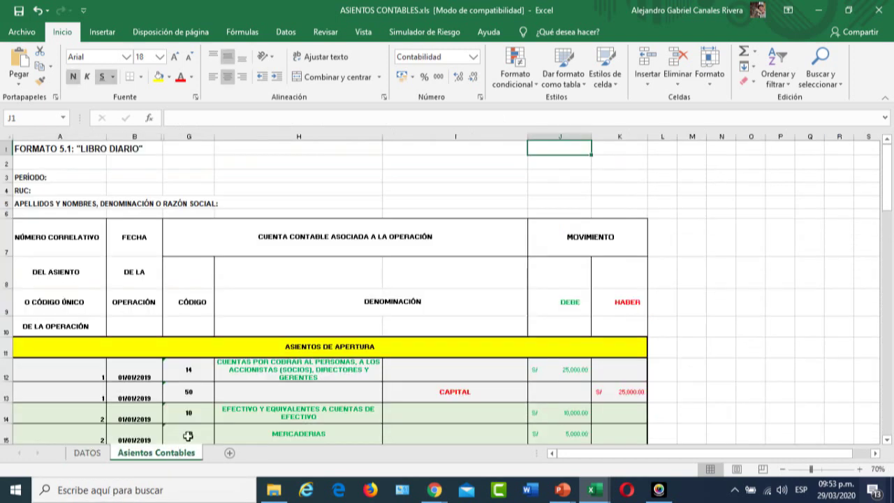
{"action": "left_click", "coordinate": [709, 326]}
{"action": "left_click", "coordinate": [706, 327]}
{"action": "key", "text": "Left"}
{"action": "key", "text": "Left"}
{"action": "key", "text": "Left"}
{"action": "key", "text": "Left"}
{"action": "key", "text": "Left"}
{"action": "key", "text": "Left"}
{"action": "key", "text": "Left"}
{"action": "key", "text": "Left"}
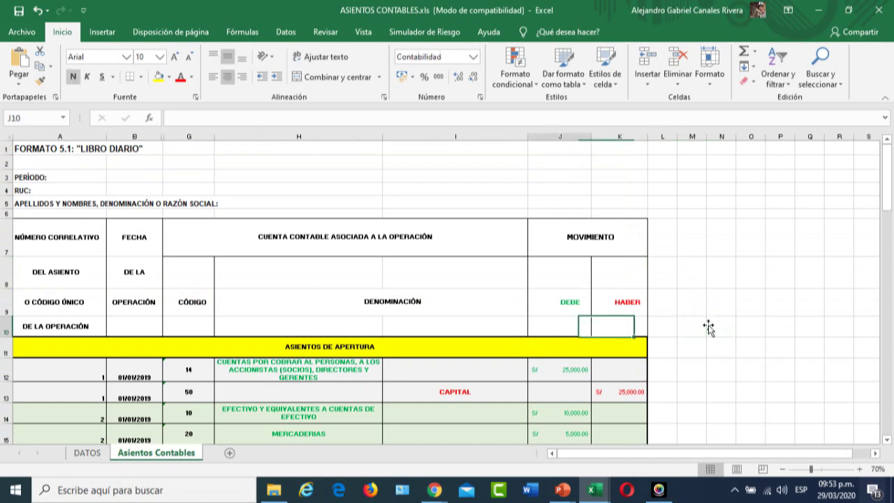
{"action": "key", "text": "Down"}
{"action": "key", "text": "Down"}
{"action": "key", "text": "Down"}
{"action": "key", "text": "Down"}
{"action": "key", "text": "Down"}
{"action": "key", "text": "Down"}
{"action": "key", "text": "Down"}
{"action": "key", "text": "Down"}
{"action": "key", "text": "Down"}
{"action": "key", "text": "Down"}
{"action": "key", "text": "Down"}
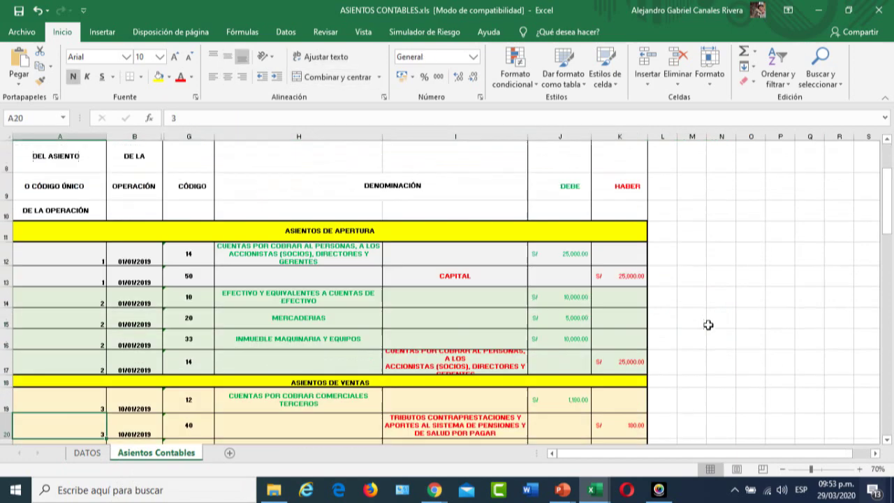
- Examine the first opening entry in row 12 across its amount, account name, code, number and date columns
{"action": "left_click", "coordinate": [861, 469]}
{"action": "left_click", "coordinate": [861, 469]}
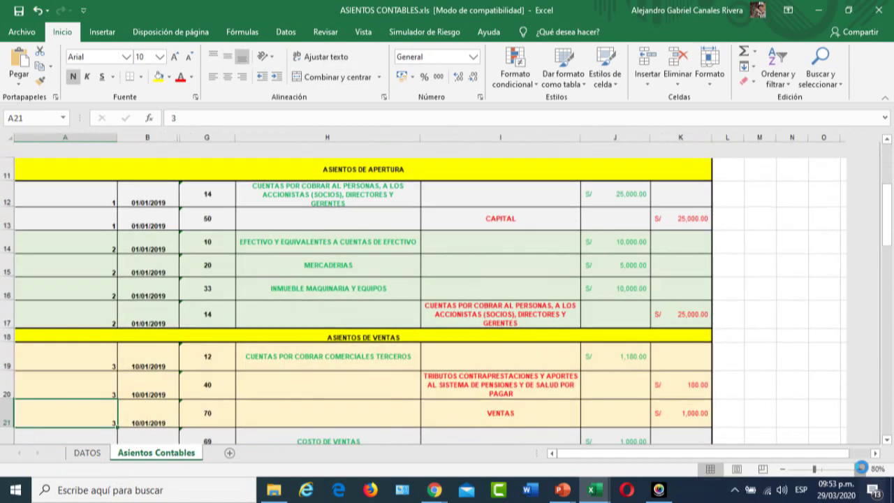
{"action": "left_click", "coordinate": [861, 470]}
{"action": "left_click", "coordinate": [779, 236]}
{"action": "key", "text": "Up"}
{"action": "key", "text": "Up"}
{"action": "key", "text": "Up"}
{"action": "key", "text": "Up"}
{"action": "key", "text": "Up"}
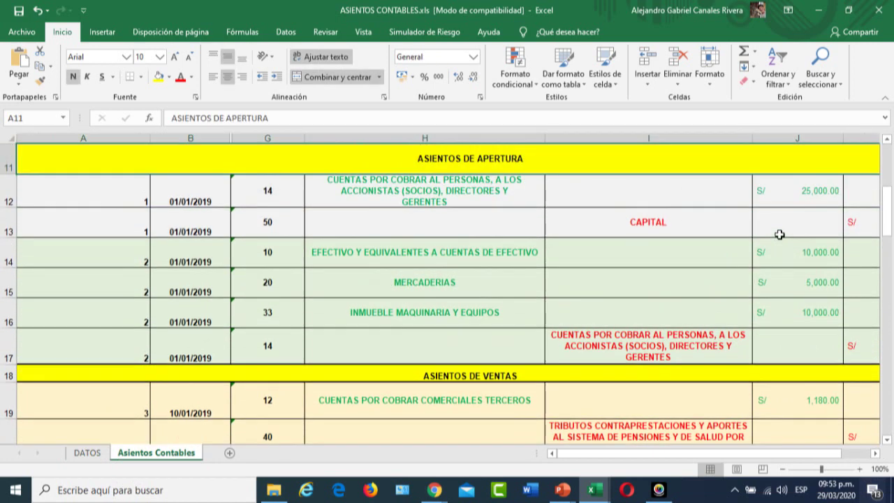
{"action": "key", "text": "Down"}
{"action": "key", "text": "Right"}
{"action": "key", "text": "Left"}
{"action": "key", "text": "Left"}
{"action": "key", "text": "Left"}
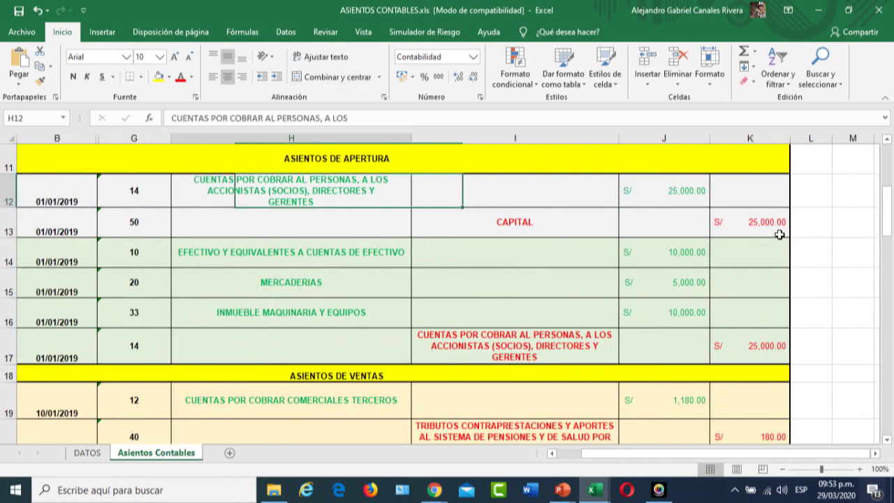
{"action": "key", "text": "Left"}
{"action": "key", "text": "Left"}
{"action": "key", "text": "Left"}
{"action": "key", "text": "Right"}
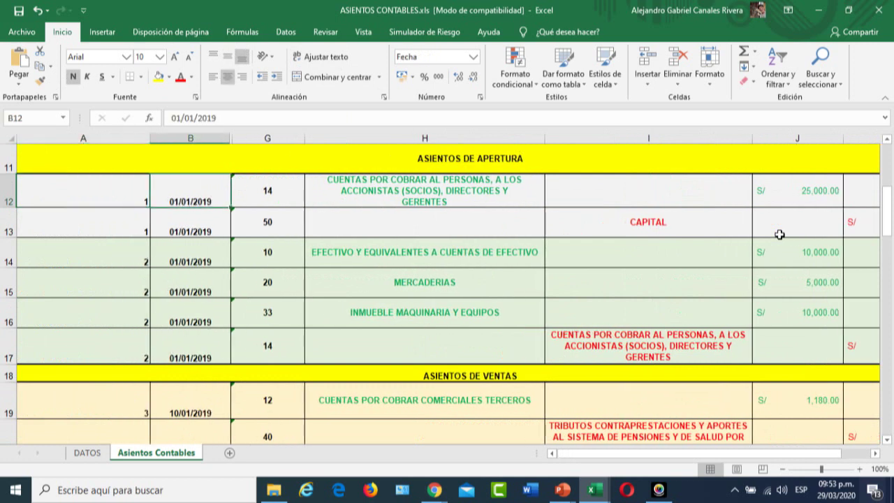
- Examine the entry numbers in column A from the opening entries to the first sales entry and back to the column heading
{"action": "key", "text": "Left"}
{"action": "key", "text": "Down"}
{"action": "key", "text": "Down"}
{"action": "key", "text": "Up"}
{"action": "key", "text": "Up"}
{"action": "key", "text": "Down"}
{"action": "key", "text": "Down"}
{"action": "key", "text": "Down"}
{"action": "key", "text": "Down"}
{"action": "key", "text": "Down"}
{"action": "key", "text": "Down"}
{"action": "key", "text": "Down"}
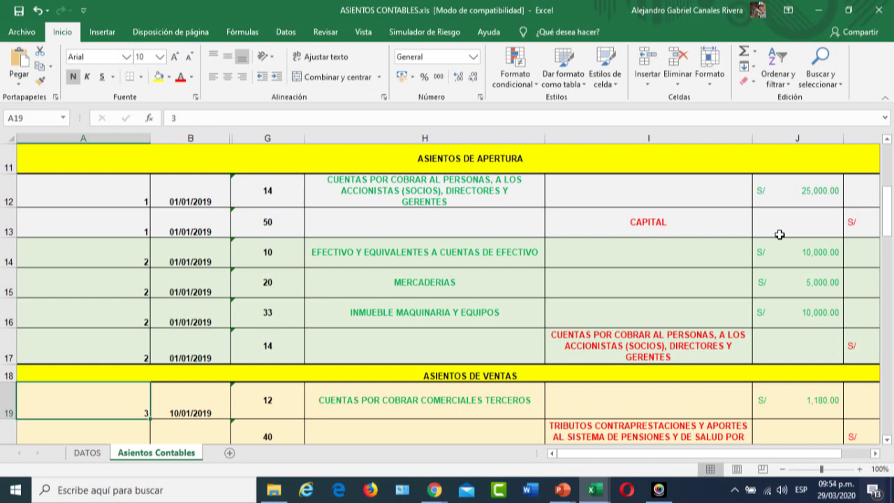
{"action": "key", "text": "Up"}
{"action": "key", "text": "Up"}
{"action": "key", "text": "Up"}
{"action": "key", "text": "Up"}
{"action": "key", "text": "Up"}
{"action": "key", "text": "Up"}
{"action": "key", "text": "Up"}
{"action": "key", "text": "Up"}
{"action": "key", "text": "Up"}
{"action": "key", "text": "Up"}
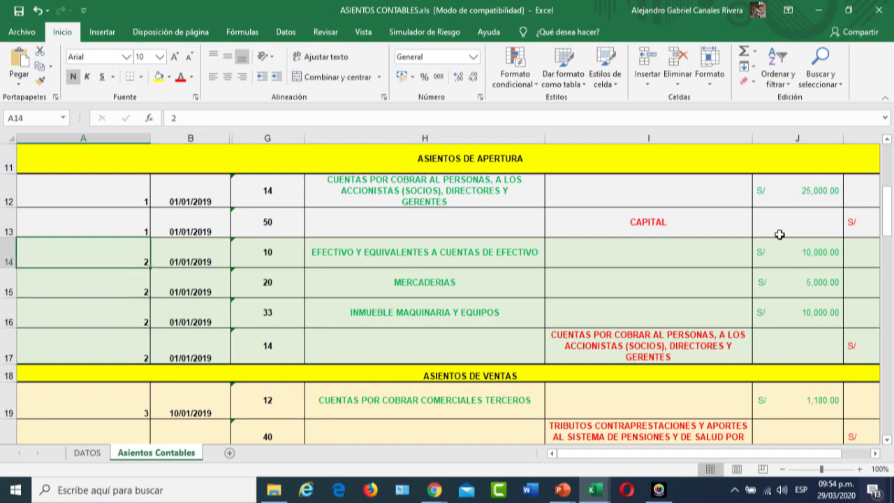
{"action": "key", "text": "Up"}
{"action": "key", "text": "Up"}
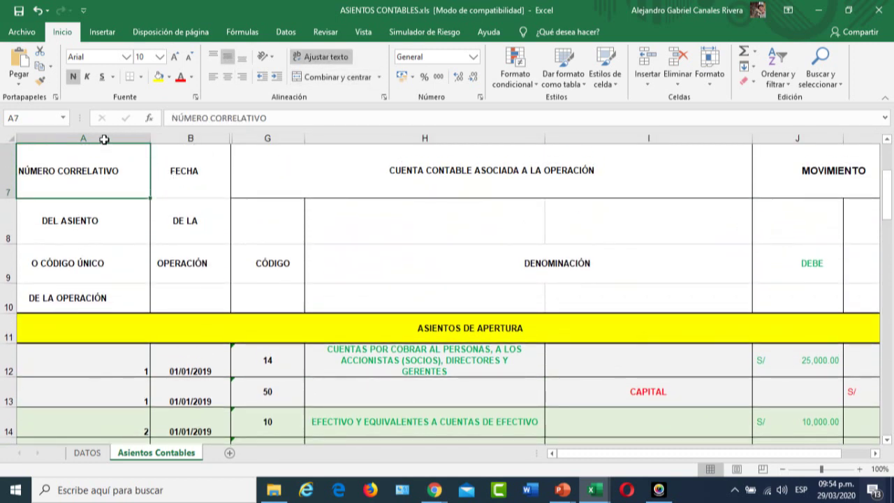
- Hide columns A and B, which hold the entry number and the operation date
{"action": "left_click_drag", "start_coordinate": [102, 135], "coordinate": [209, 154]}
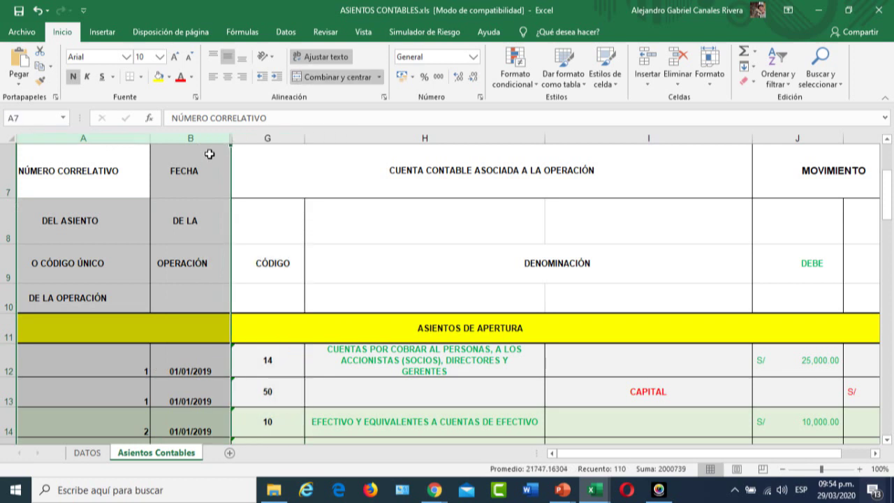
{"action": "right_click", "coordinate": [210, 154]}
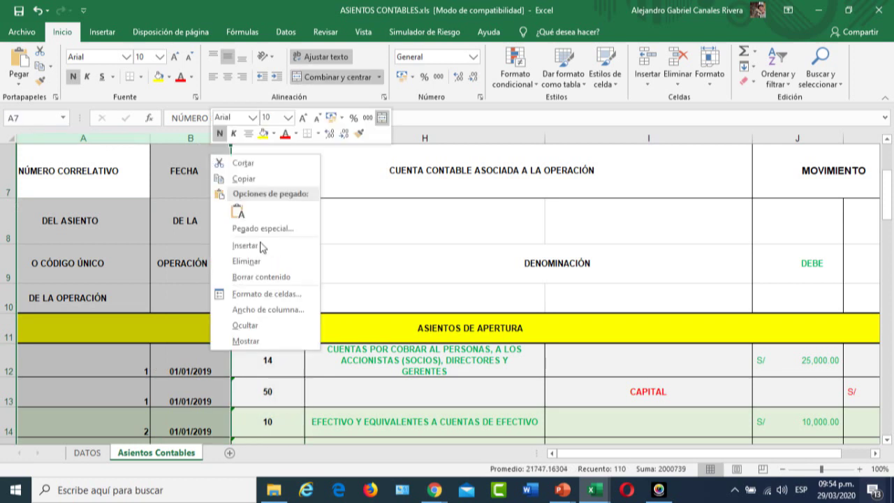
{"action": "left_click", "coordinate": [255, 312]}
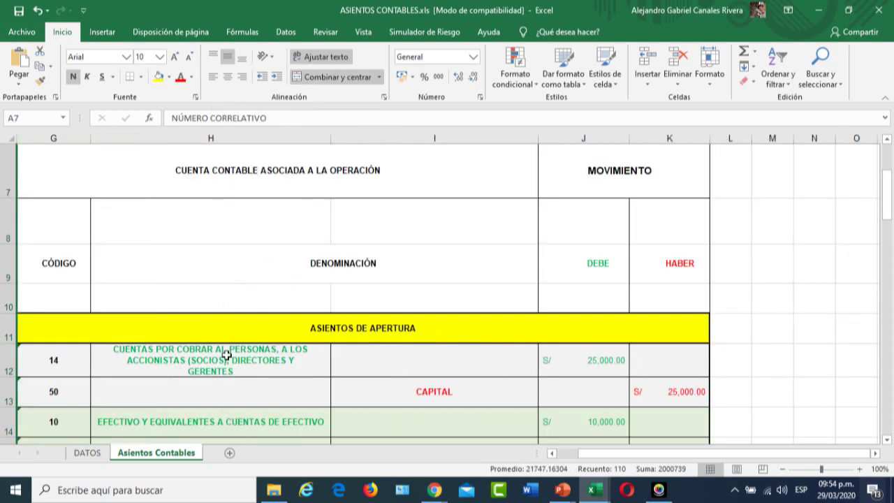
- Examine the account codes of the opening entries in rows 12 to 17 and select the ASIENTOS DE APERTURA heading
{"action": "left_click", "coordinate": [225, 358]}
{"action": "key", "text": "Left"}
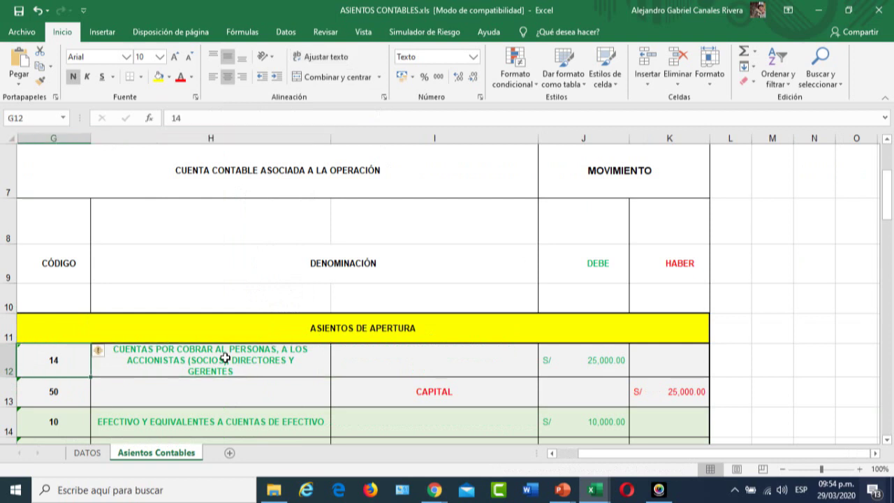
{"action": "key", "text": "Down"}
{"action": "key", "text": "Down"}
{"action": "key", "text": "Down"}
{"action": "key", "text": "Down"}
{"action": "key", "text": "Down"}
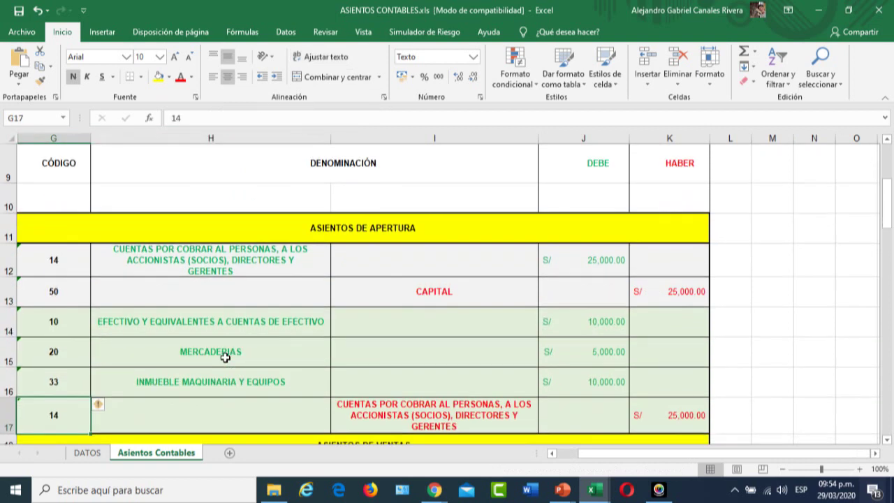
{"action": "left_click", "coordinate": [437, 228]}
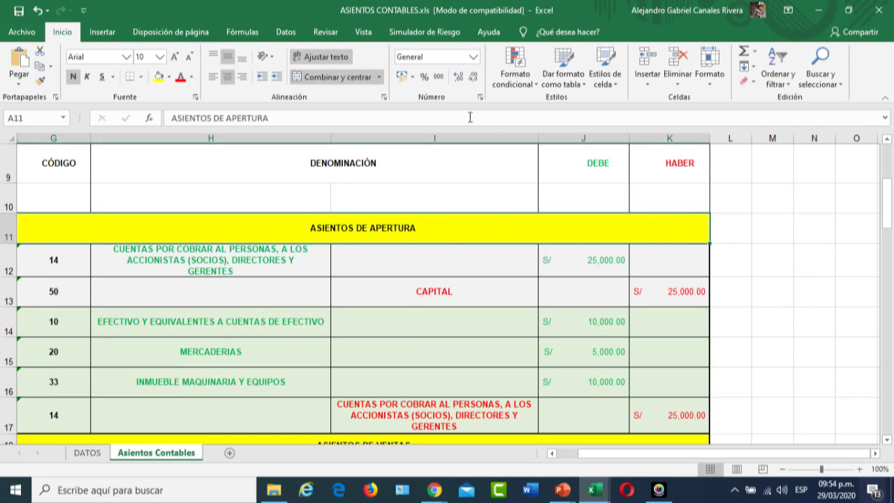
- Review again each account code of the opening entries in cells G12 to G17
{"action": "left_click", "coordinate": [61, 256]}
{"action": "left_click", "coordinate": [53, 290]}
{"action": "left_click", "coordinate": [53, 323]}
{"action": "left_click", "coordinate": [51, 351]}
{"action": "left_click", "coordinate": [52, 372]}
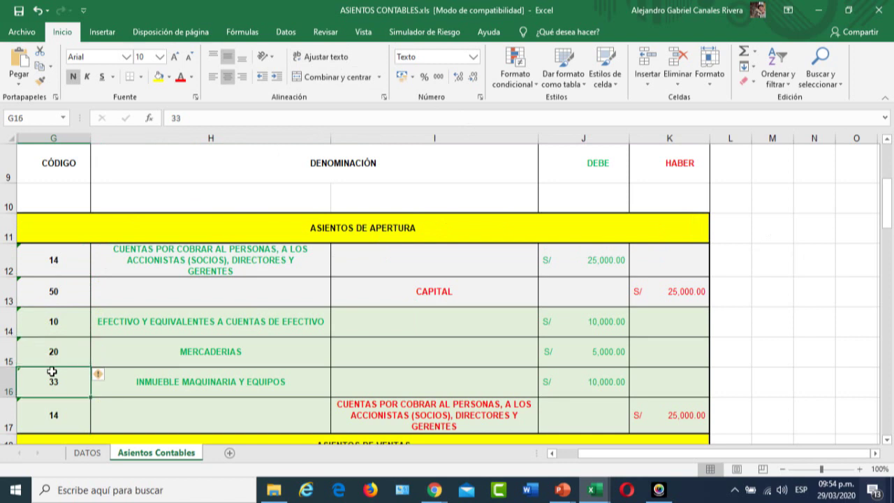
{"action": "left_click", "coordinate": [53, 411]}
{"action": "left_click", "coordinate": [56, 257]}
{"action": "left_click", "coordinate": [43, 413]}
{"action": "left_click", "coordinate": [60, 258]}
{"action": "left_click", "coordinate": [59, 293]}
{"action": "left_click", "coordinate": [58, 323]}
{"action": "left_click", "coordinate": [56, 348]}
{"action": "left_click", "coordinate": [56, 385]}
{"action": "left_click", "coordinate": [806, 284]}
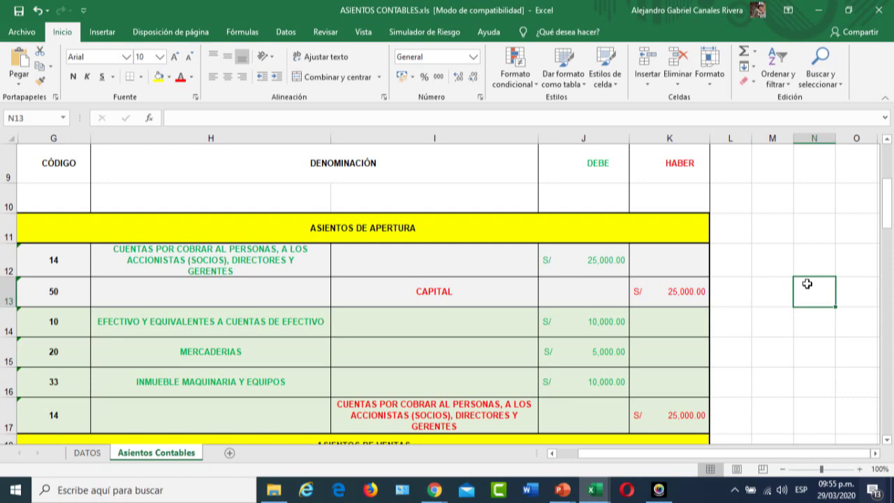
- Switch to the DATOS sheet and select cell G2 beside the opening-entry data
{"action": "left_click", "coordinate": [91, 452]}
{"action": "left_click", "coordinate": [580, 220]}
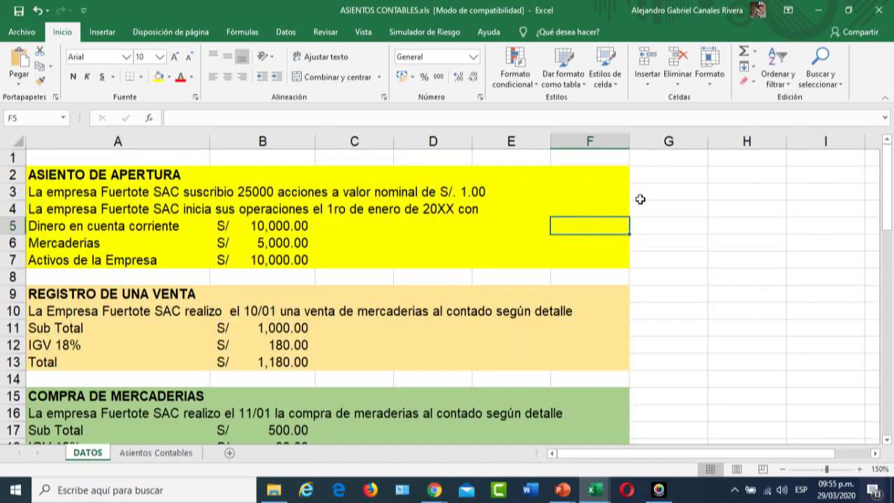
{"action": "left_click", "coordinate": [655, 180]}
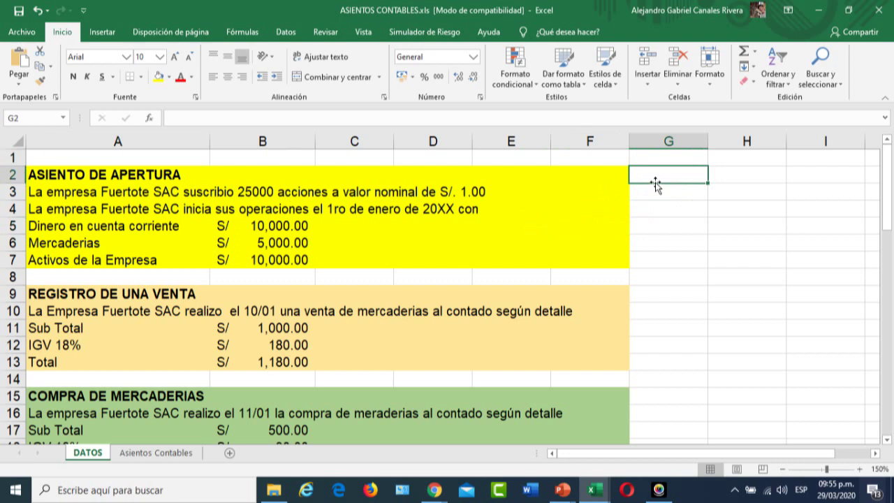
- Write the notes "sociedades anonimas" in G2 and "sa abiertas a" in G3
{"action": "double_click", "coordinate": [655, 182]}
{"action": "type", "text": "sociedad"}
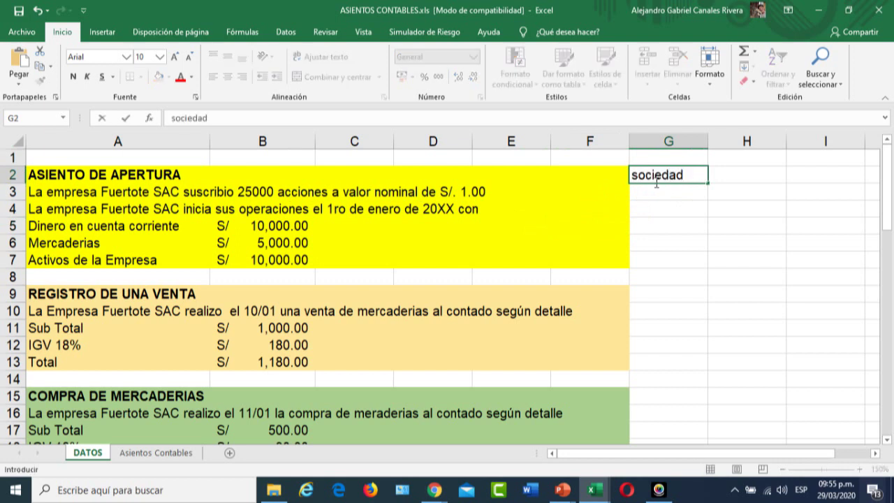
{"action": "type", "text": "es anonimas"}
{"action": "key", "text": "ctrl+Return"}
{"action": "key", "text": "Return"}
{"action": "type", "text": "sa"}
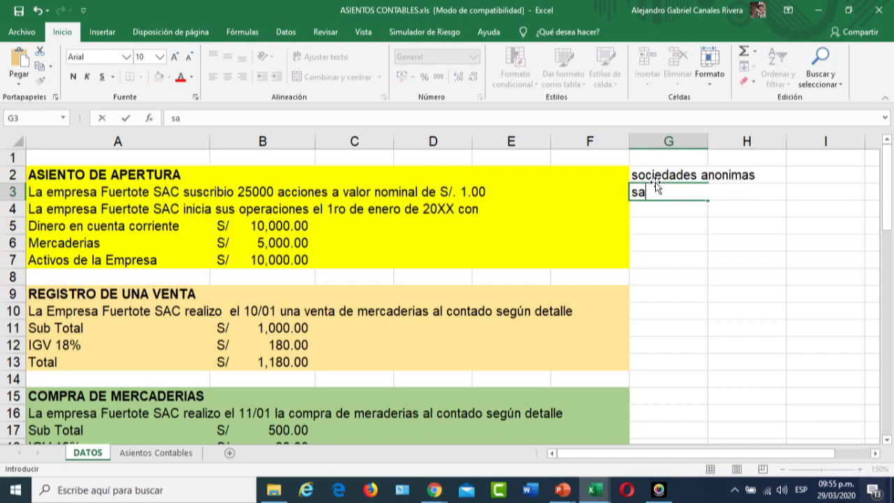
{"action": "type", "text": " abiertas aa"}
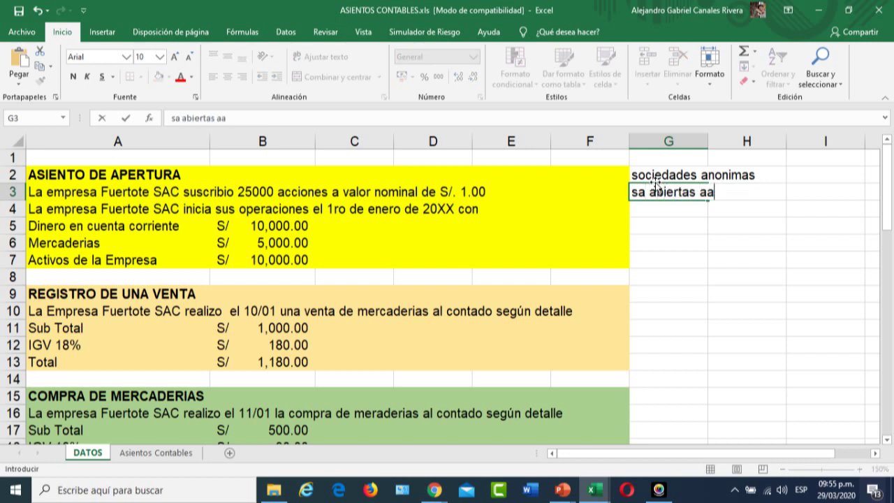
{"action": "key", "text": "BackSpace"}
{"action": "key", "text": "Return"}
- Write "sociedades anonimas cerradas sac" in G4 and correct the note in G3 to "sa abiertas saa"
{"action": "type", "text": "sociedades anonimas cerr"}
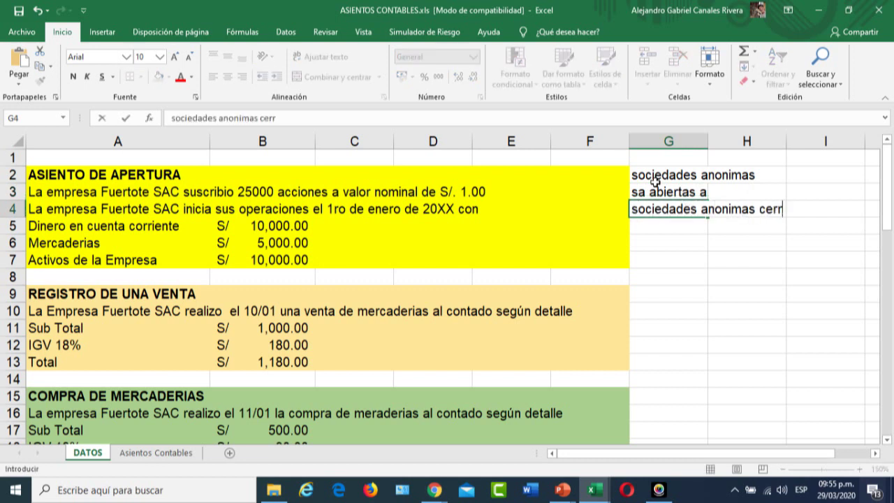
{"action": "type", "text": "adas sac"}
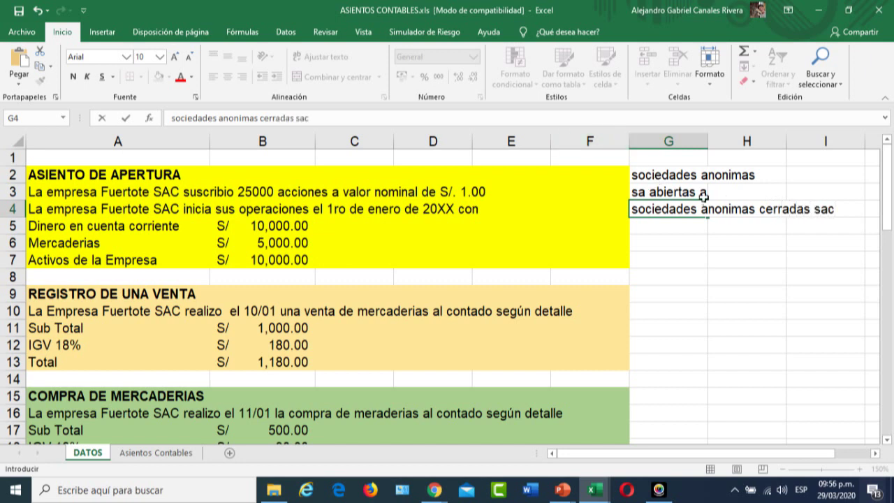
{"action": "double_click", "coordinate": [703, 196]}
{"action": "type", "text": "sa"}
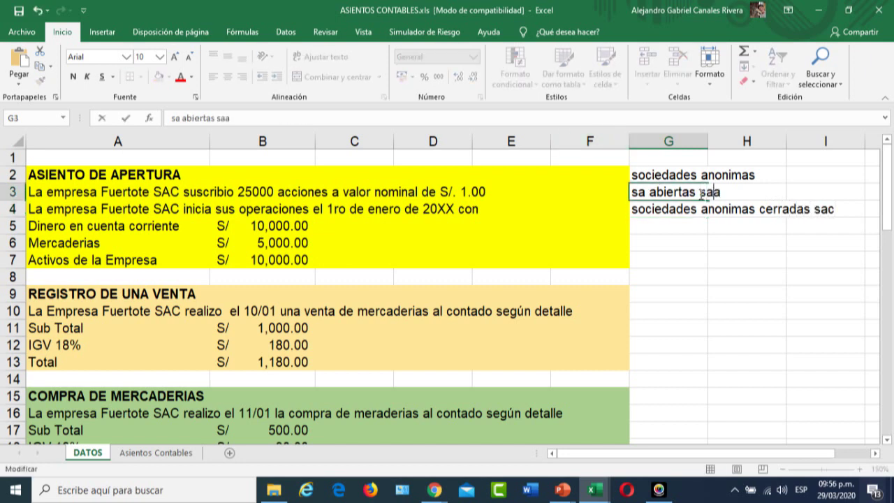
{"action": "left_click", "coordinate": [668, 242]}
{"action": "left_click", "coordinate": [688, 222]}
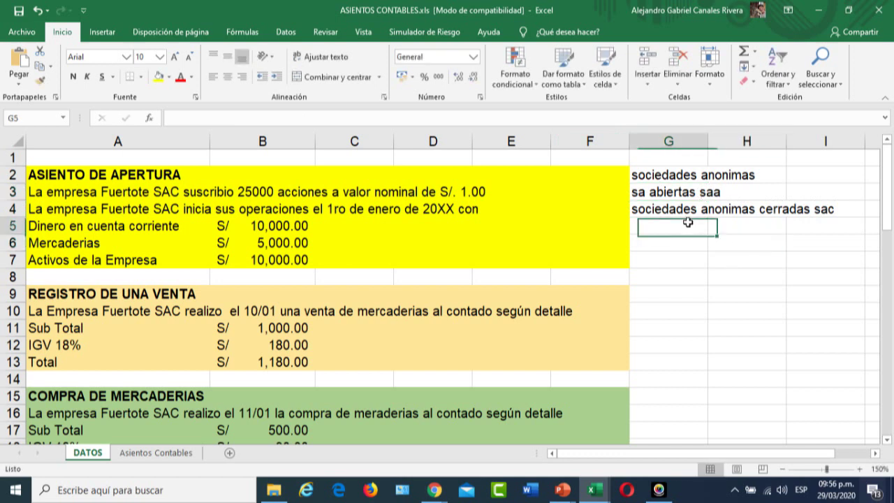
- Write "socieades de responsabilidad limitada" in G5 and "Empresas individuales de resp ltda" in G6
{"action": "type", "text": "socieades de responsabilidad limit"}
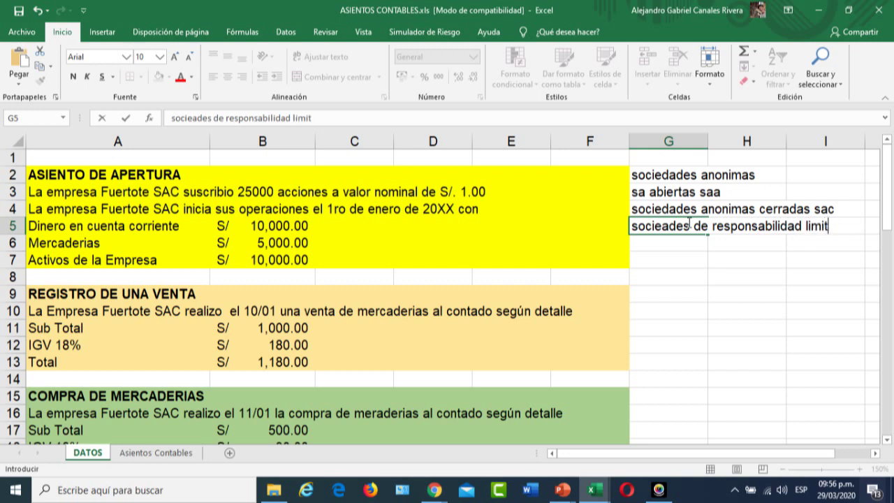
{"action": "type", "text": "ada"}
{"action": "key", "text": "Return"}
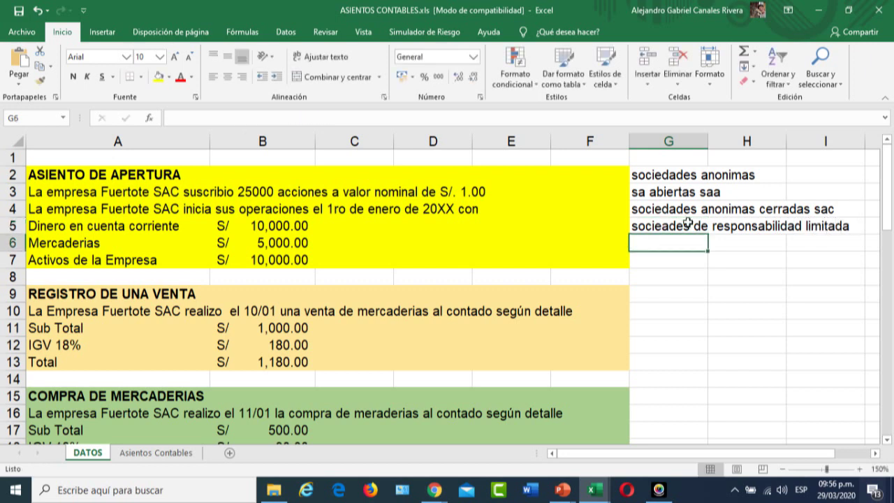
{"action": "type", "text": "Empresas individuales de resp lida"}
{"action": "key", "text": "BackSpace"}
{"action": "key", "text": "BackSpace"}
{"action": "key", "text": "BackSpace"}
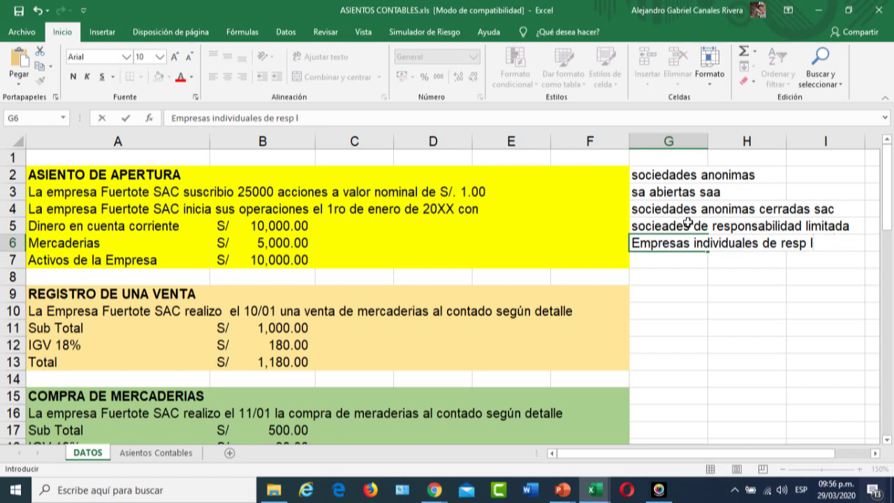
{"action": "type", "text": "tda"}
{"action": "left_click", "coordinate": [711, 289]}
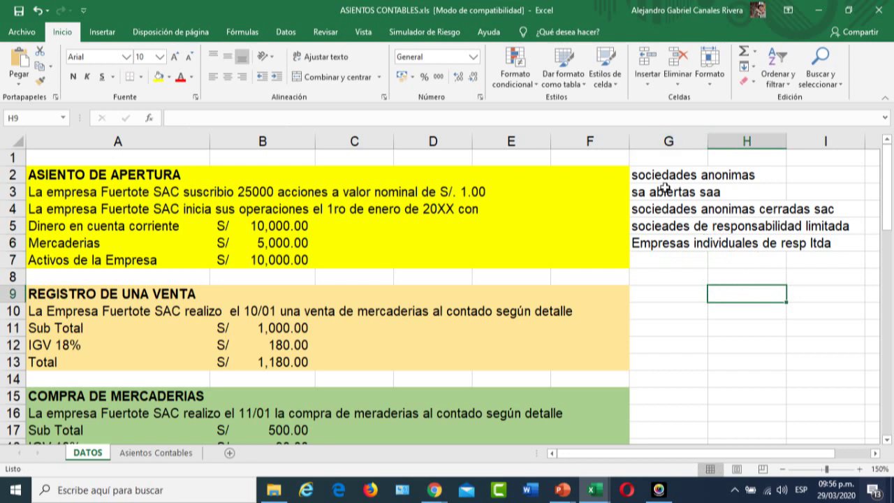
- Clear the company-type notes from cells G2 to G6
{"action": "left_click_drag", "start_coordinate": [661, 175], "coordinate": [822, 380]}
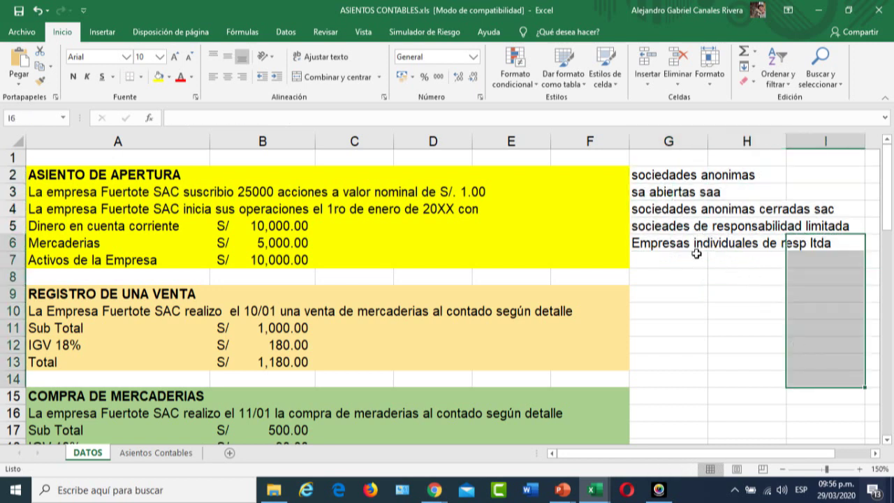
{"action": "left_click", "coordinate": [641, 174]}
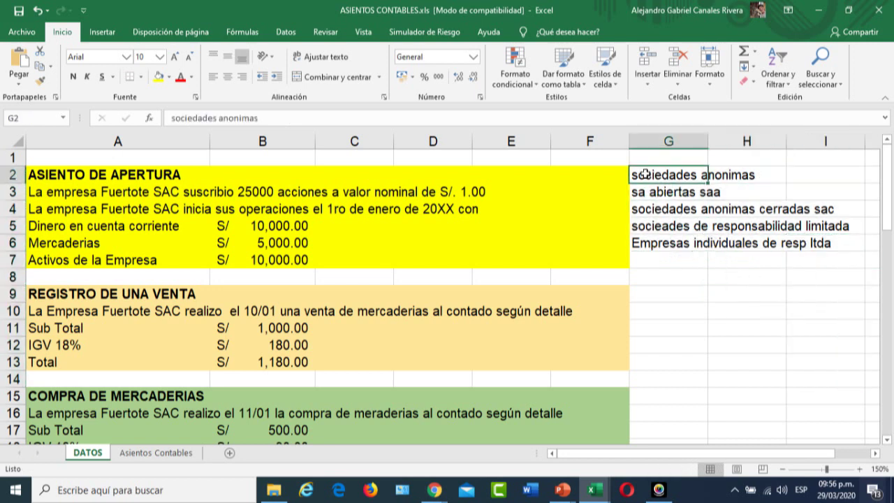
{"action": "left_click", "coordinate": [662, 248]}
{"action": "left_click_drag", "start_coordinate": [731, 232], "coordinate": [824, 244]}
{"action": "key", "text": "Delete"}
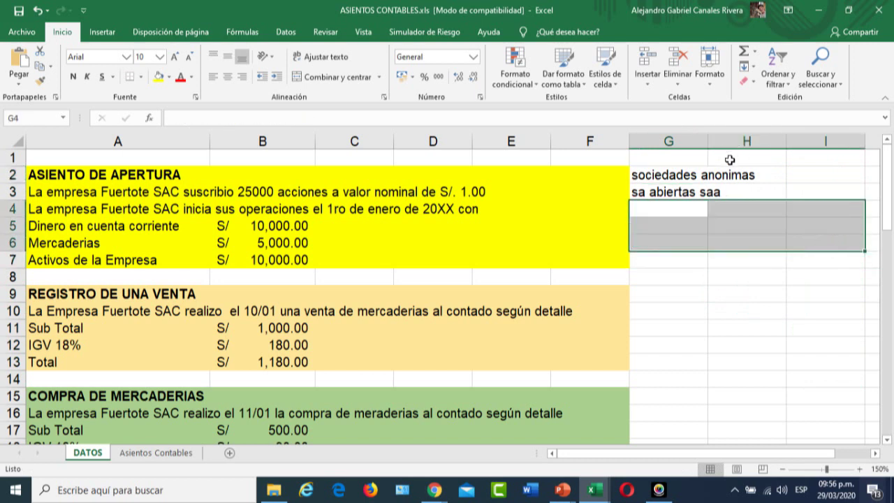
{"action": "left_click_drag", "start_coordinate": [655, 177], "coordinate": [709, 197]}
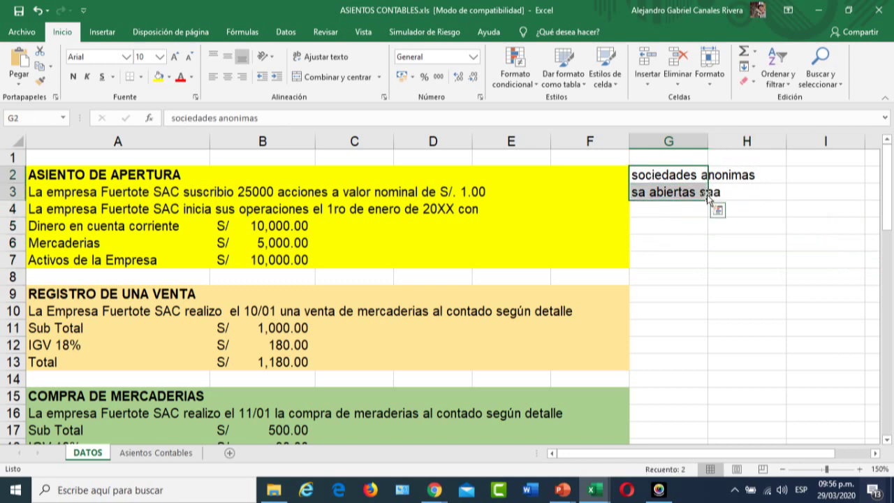
{"action": "key", "text": "BackSpace"}
{"action": "key", "text": "Escape"}
{"action": "key", "text": "ctrl+z"}
{"action": "key", "text": "ctrl+z"}
- Write "Sociedades anonimas" in G2 and "Accion" in G3
{"action": "type", "text": "Sociedades anonimas"}
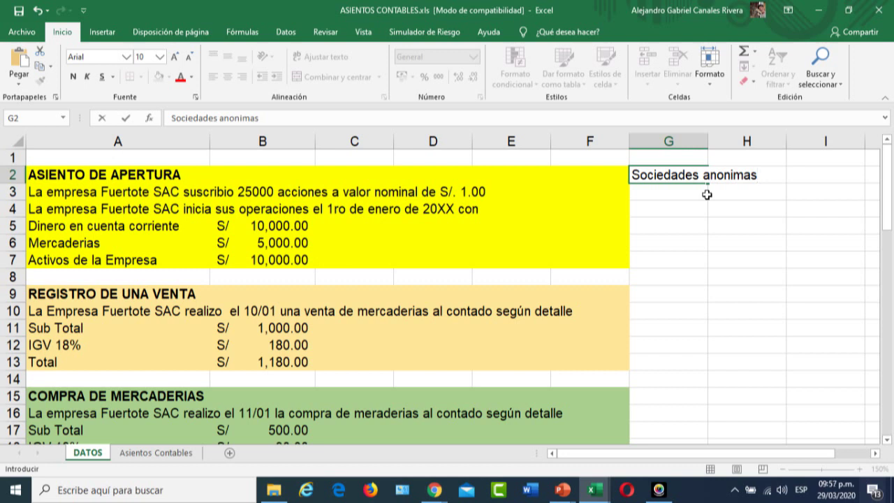
{"action": "key", "text": "Return"}
{"action": "type", "text": "Accione"}
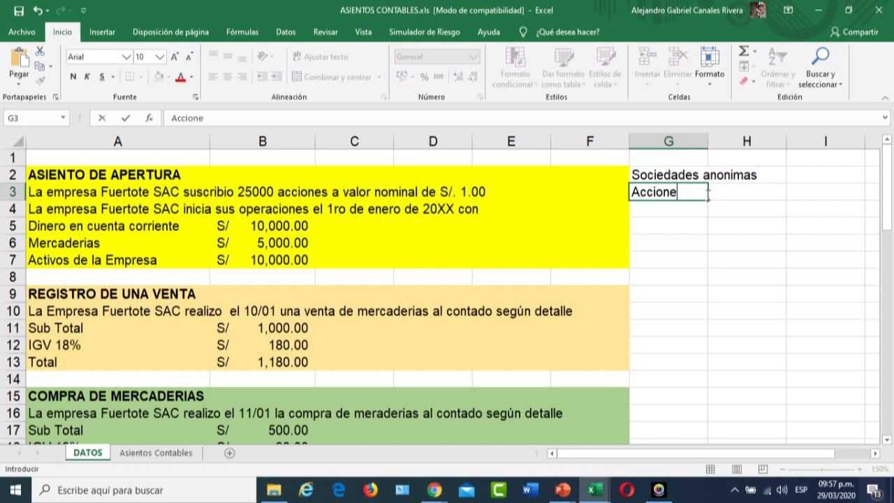
{"action": "key", "text": "BackSpace"}
{"action": "left_click", "coordinate": [708, 196]}
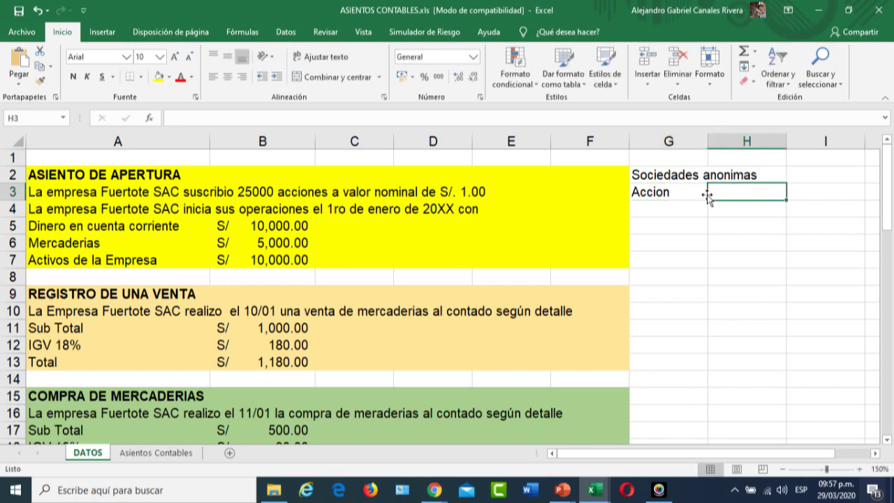
- Write "suscriben acciones" in H3, beside the Accion note
{"action": "left_click", "coordinate": [705, 196]}
{"action": "left_click", "coordinate": [708, 195]}
{"action": "type", "text": "suscrib"}
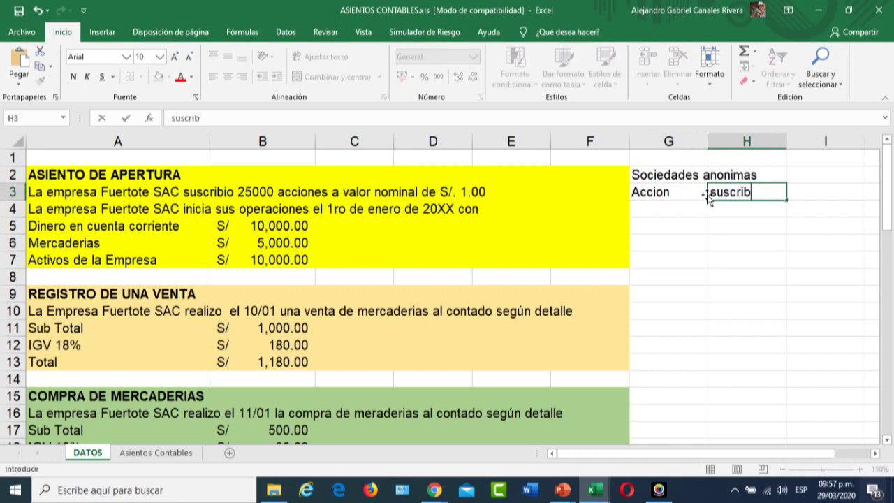
{"action": "type", "text": "en acciones"}
{"action": "key", "text": "Return"}
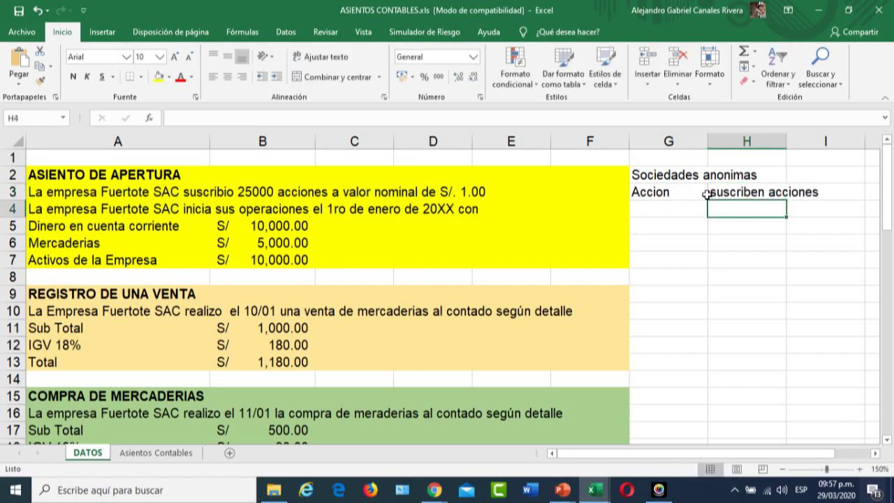
- Add the note "valor nominal en dinero" in G4
{"action": "key", "text": "Left"}
{"action": "type", "text": "val"}
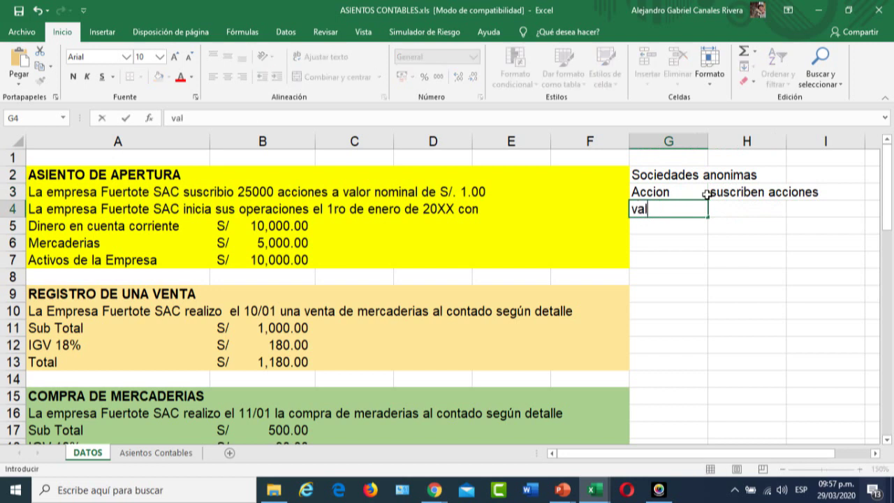
{"action": "type", "text": "or nomina"}
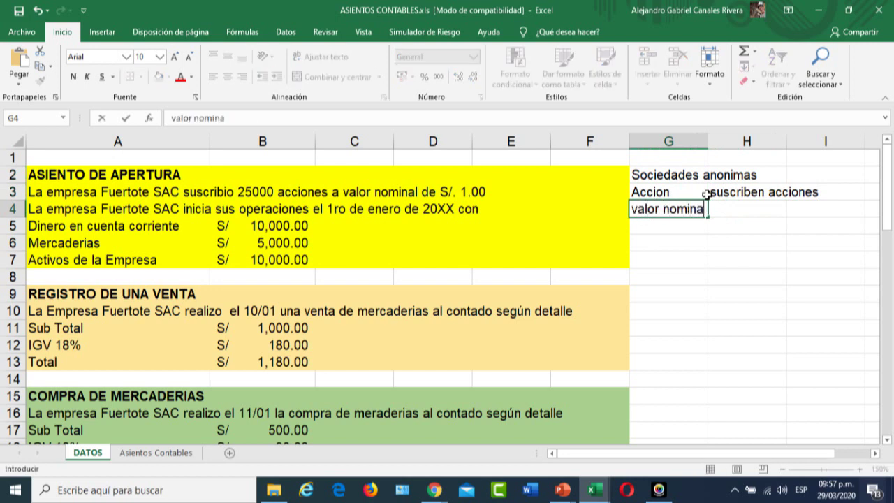
{"action": "type", "text": "l en dinero"}
{"action": "key", "text": "Return"}
- Add the example note "Una accion valor de S/1. 00" in G5
{"action": "type", "text": "U"}
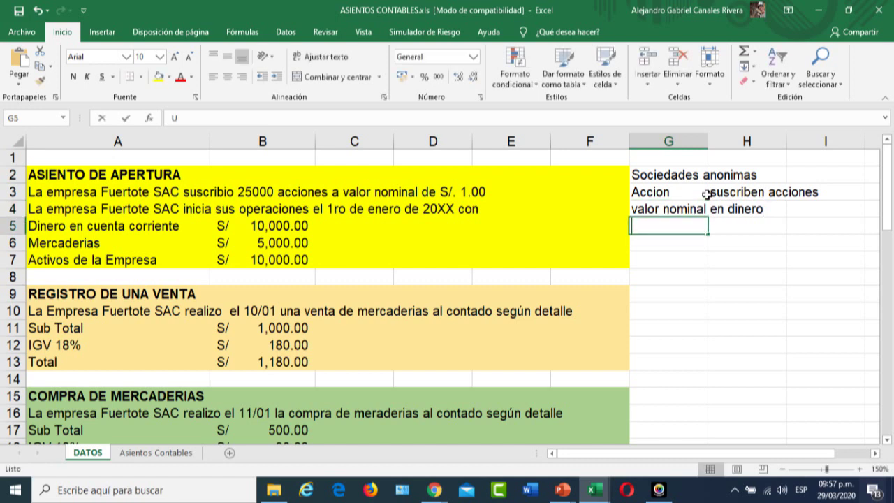
{"action": "type", "text": "na accion tue"}
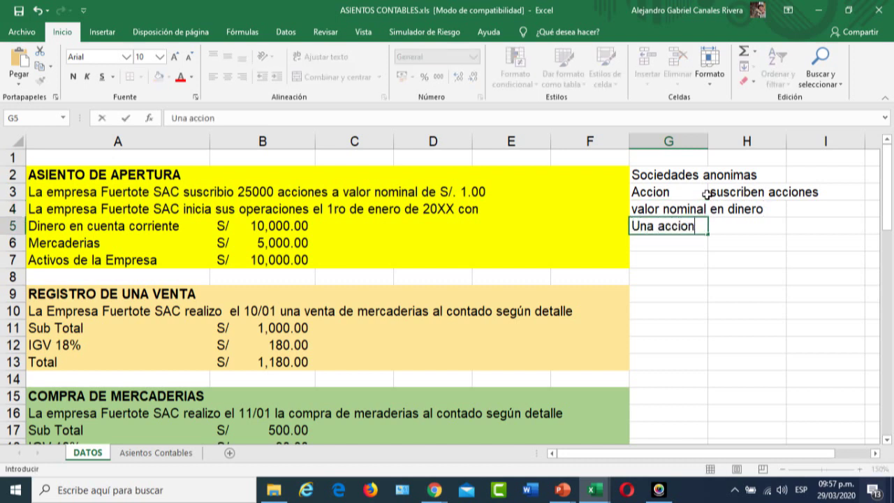
{"action": "key", "text": "BackSpace"}
{"action": "key", "text": "BackSpace"}
{"action": "key", "text": "BackSpace"}
{"action": "type", "text": "valor de "}
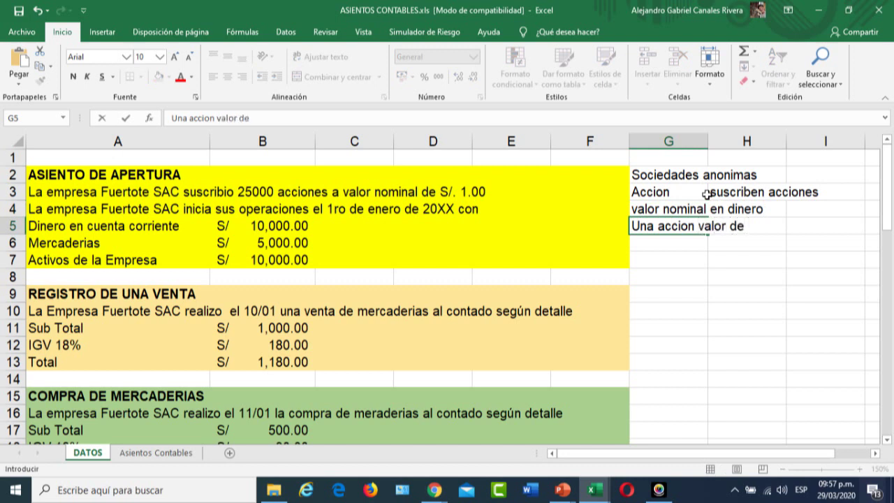
{"action": "type", "text": "S/1. 00"}
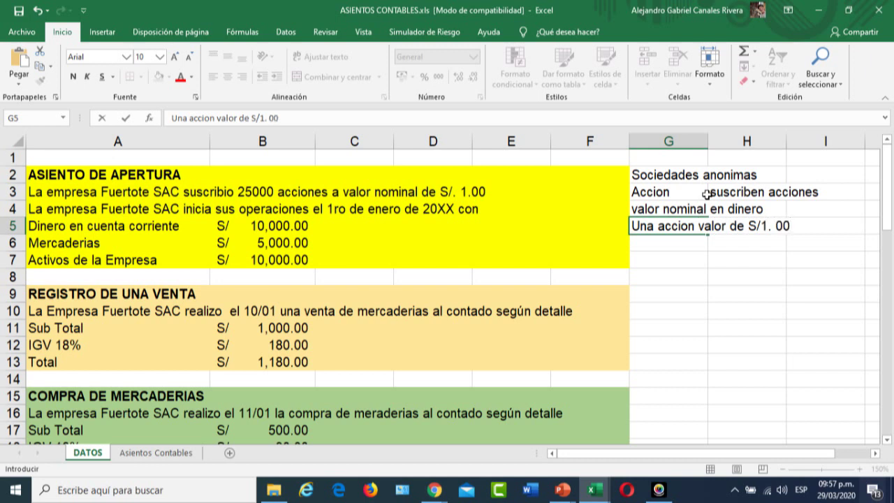
{"action": "key", "text": "Return"}
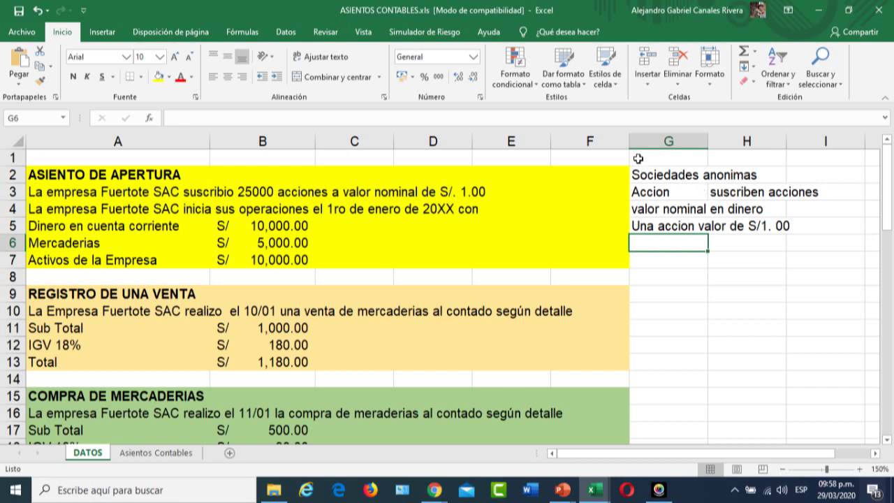
- Read through the opening-entry statements and contributed items in cells A3 to A7
{"action": "left_click", "coordinate": [118, 187]}
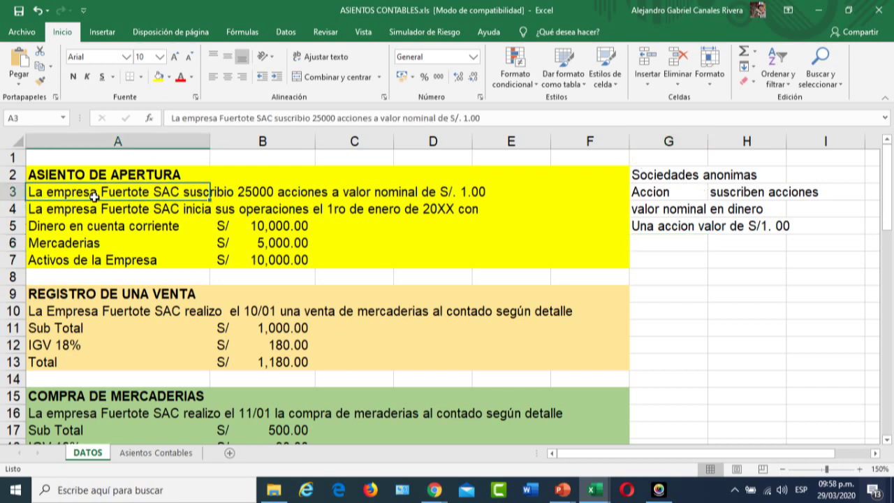
{"action": "key", "text": "Down"}
{"action": "key", "text": "Down"}
{"action": "key", "text": "Down"}
{"action": "key", "text": "Down"}
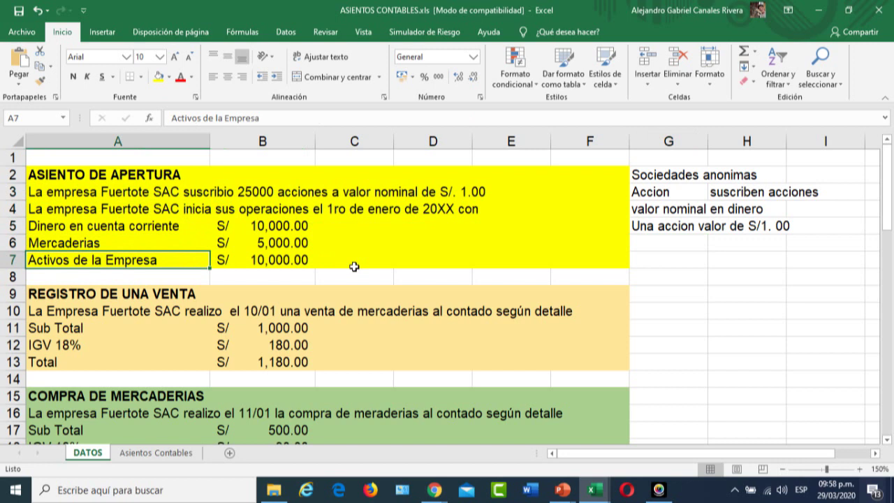
- Switch to the Tema 4 Asientos Contables presentation in PowerPoint
{"action": "key", "text": "alt+Tab"}
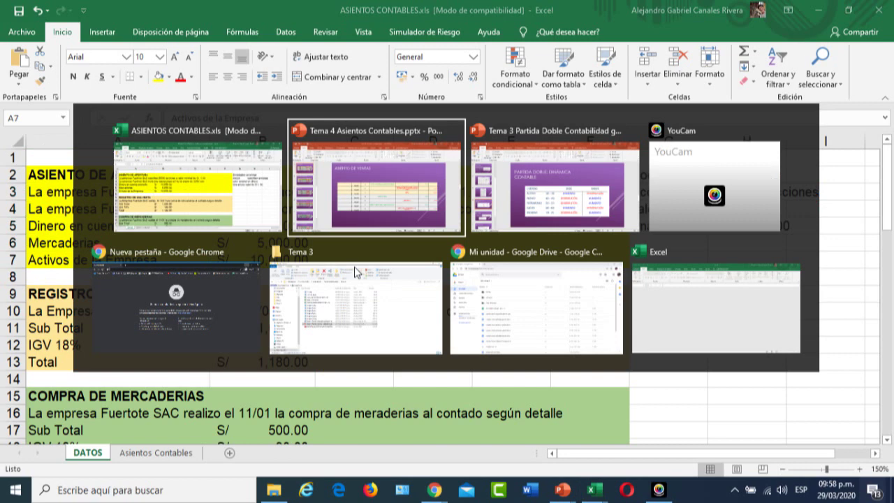